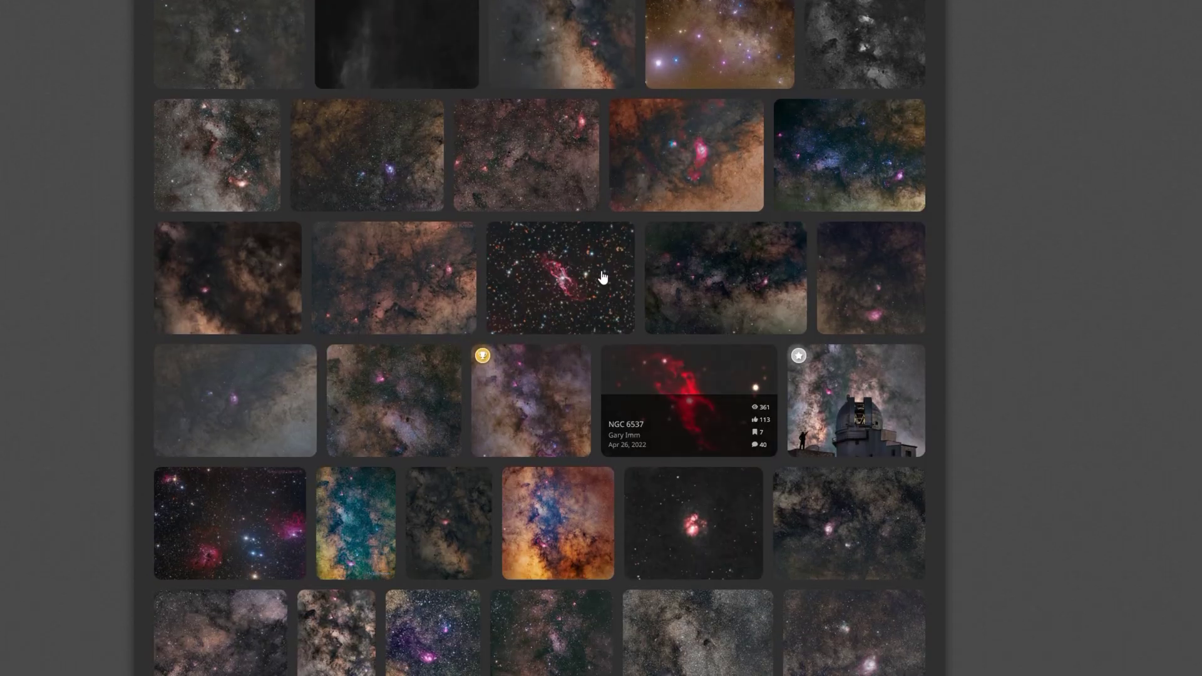
{"action": "scroll", "coordinate": [903, 409], "scroll_direction": "down", "scroll_amount": 6}
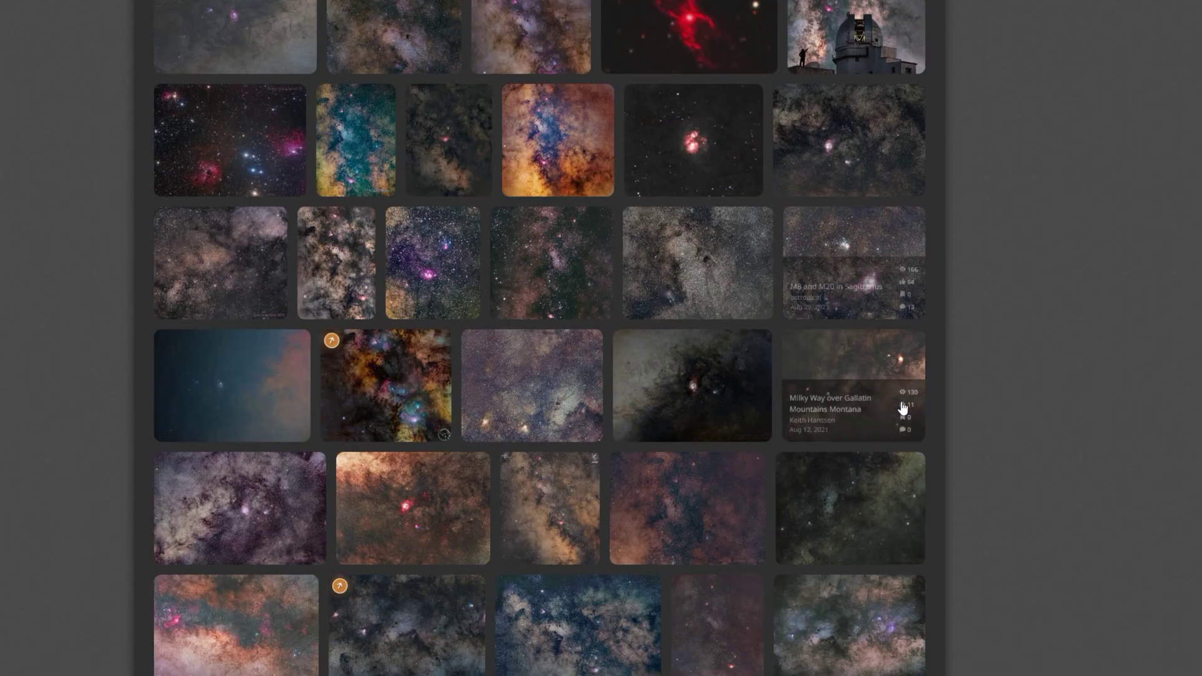
{"action": "scroll", "coordinate": [902, 408], "scroll_direction": "down", "scroll_amount": 8}
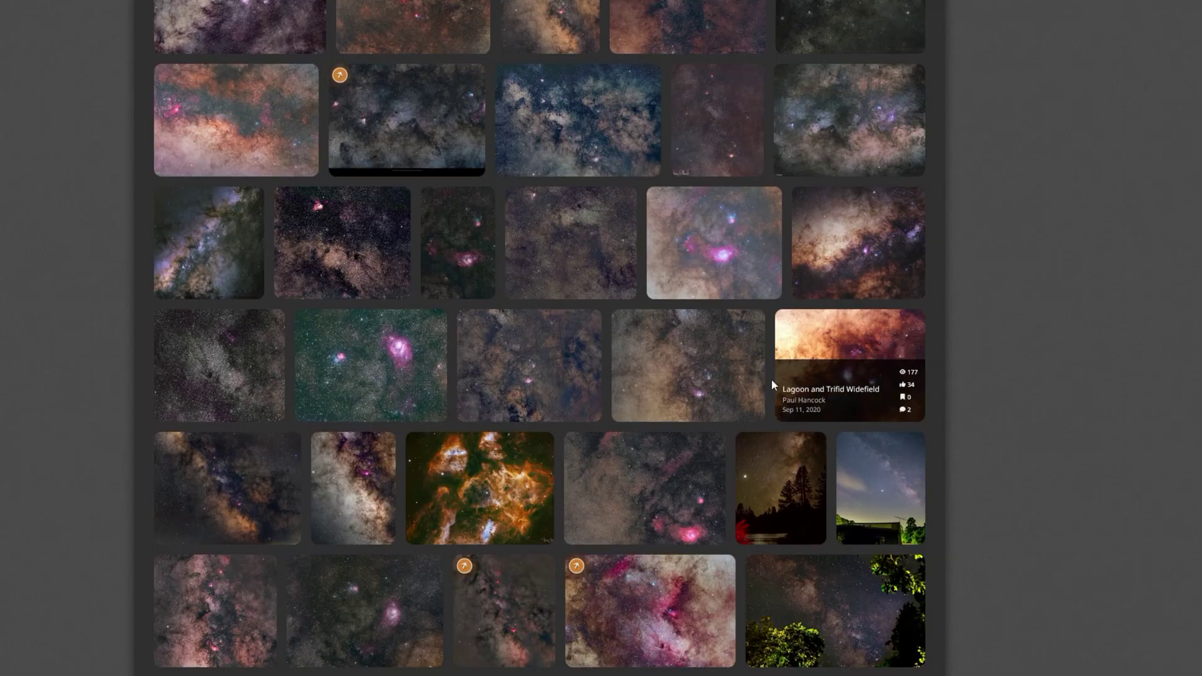
{"action": "scroll", "coordinate": [768, 381], "scroll_direction": "down", "scroll_amount": 7}
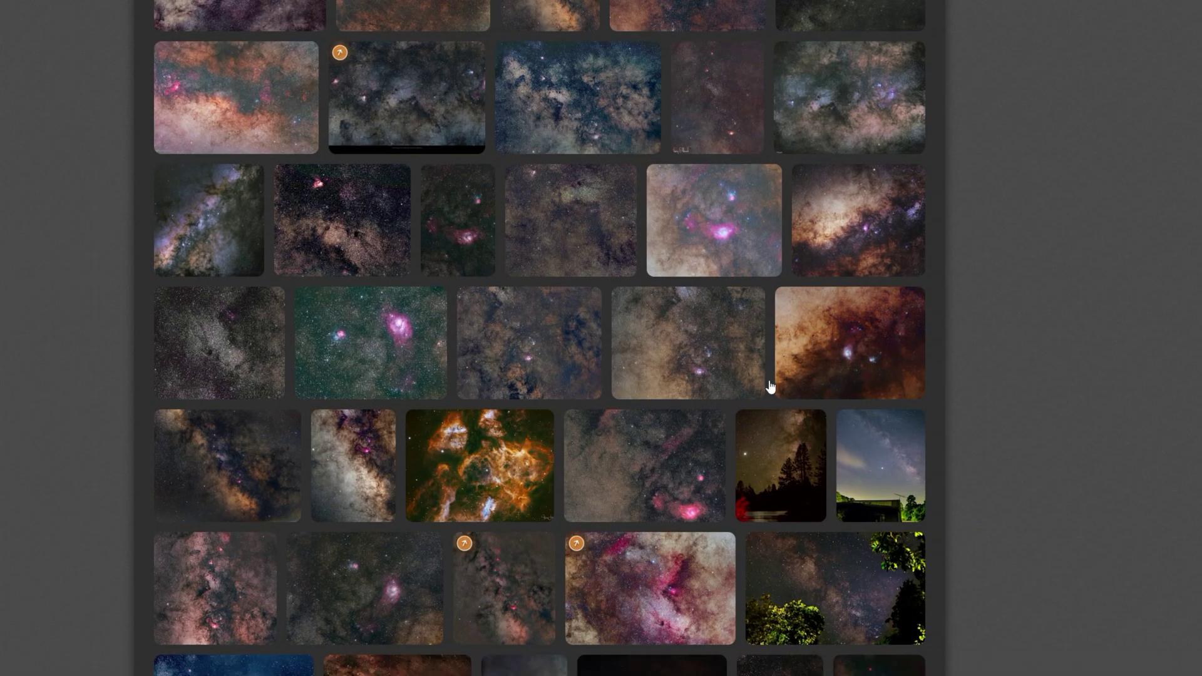
{"action": "scroll", "coordinate": [769, 379], "scroll_direction": "down", "scroll_amount": 6}
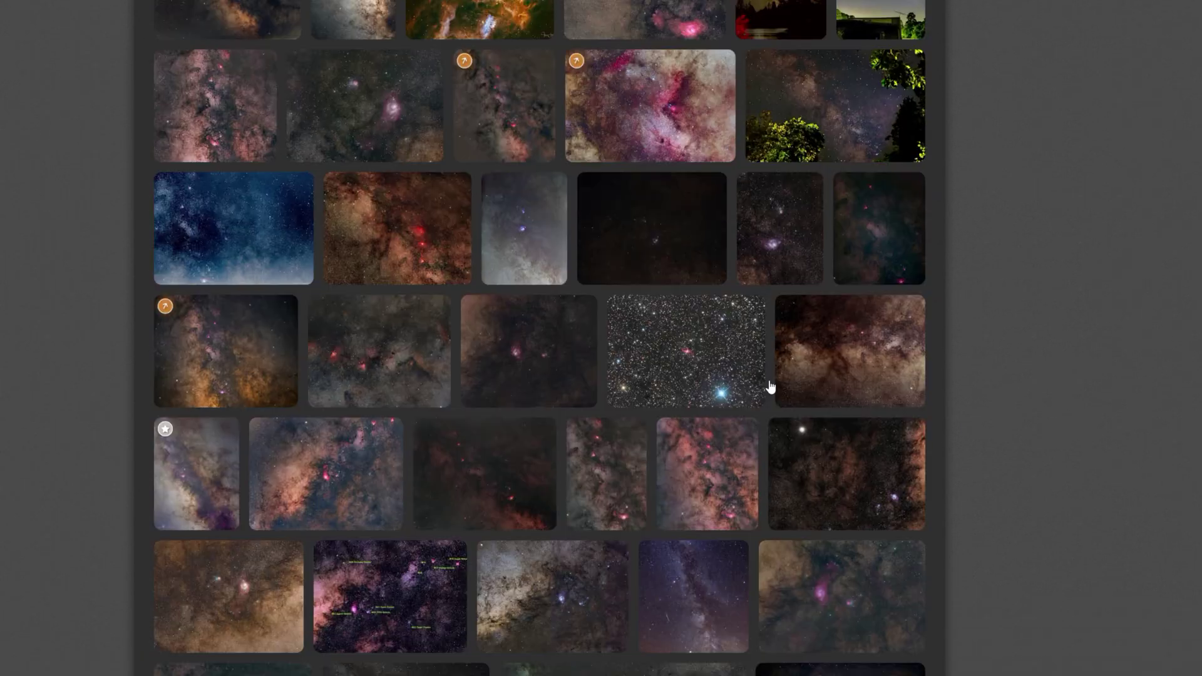
{"action": "scroll", "coordinate": [770, 386], "scroll_direction": "down", "scroll_amount": 7}
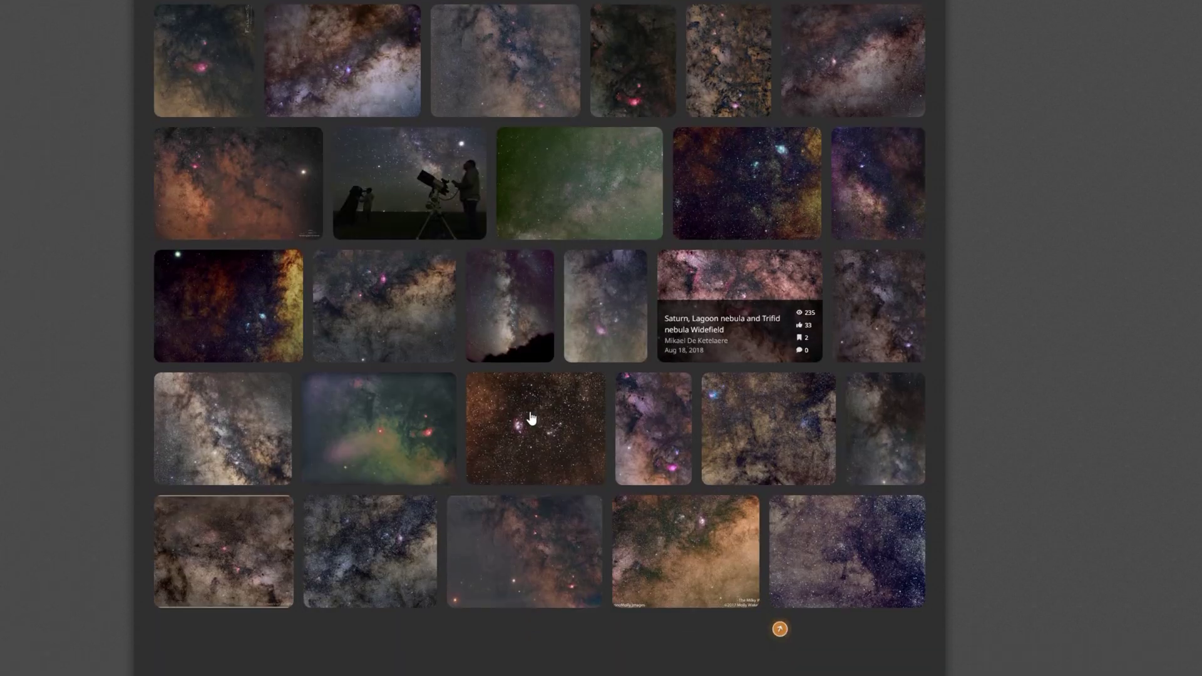
{"action": "scroll", "coordinate": [507, 421], "scroll_direction": "down", "scroll_amount": 3}
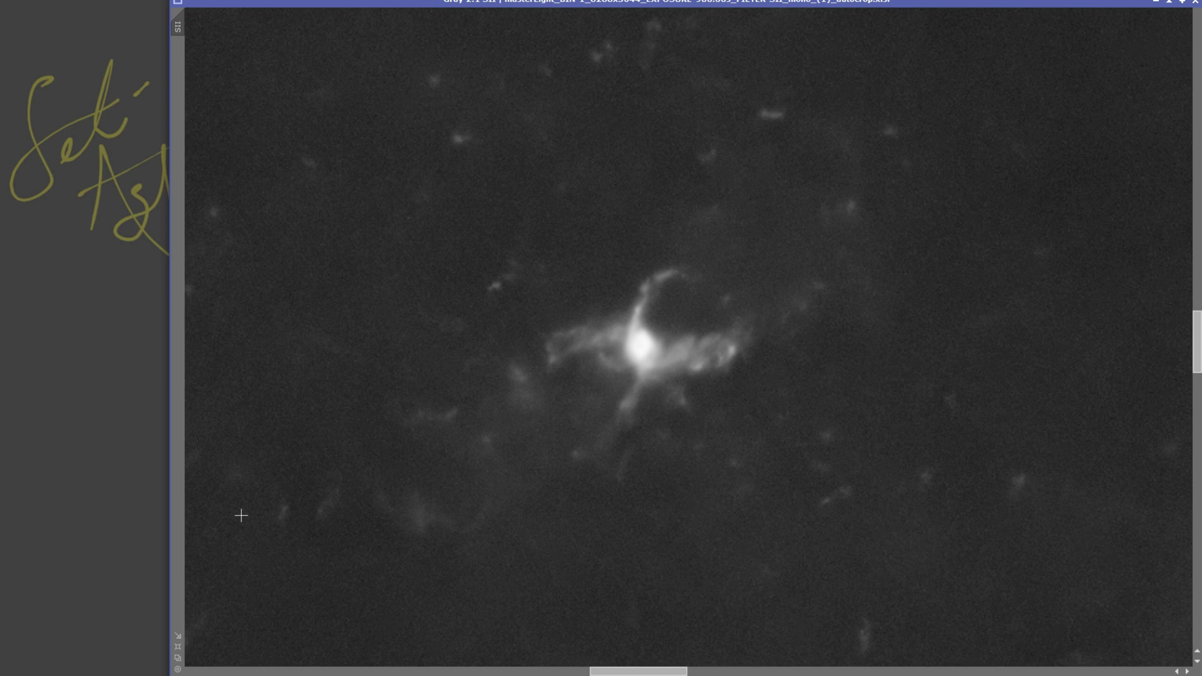
Clone the SII image into SII_clone and maximize the copy to fill the workspace
{"action": "left_click_drag", "start_coordinate": [178, 26], "coordinate": [649, 14]}
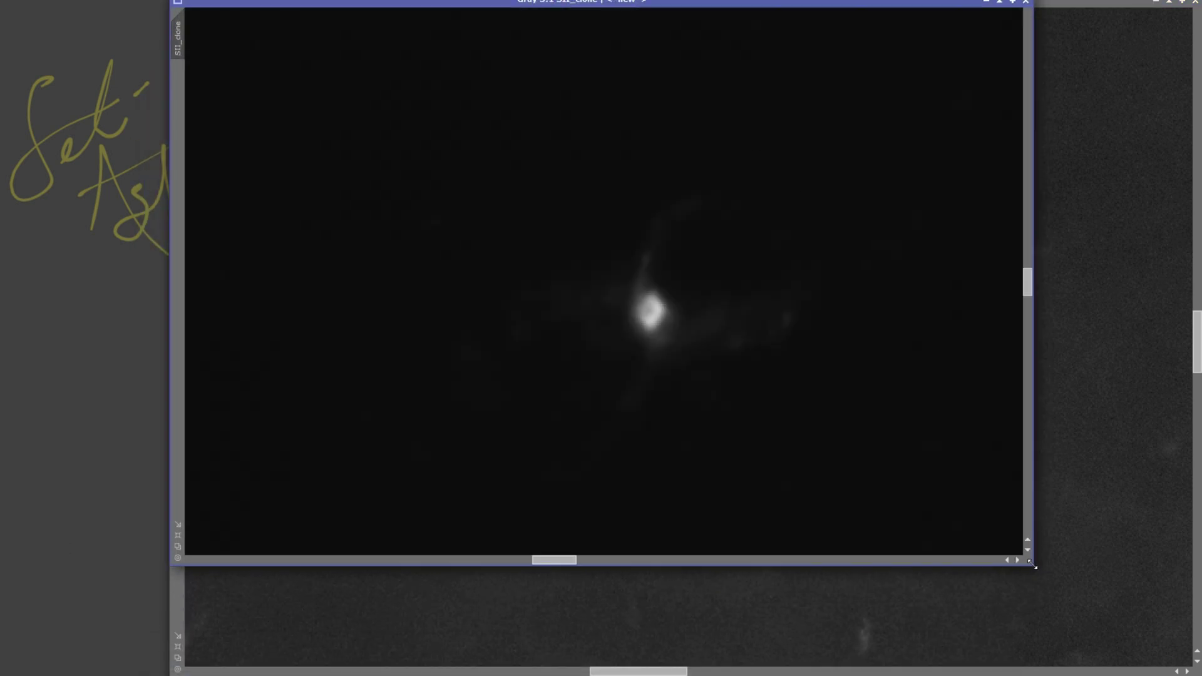
{"action": "left_click", "coordinate": [1029, 562]}
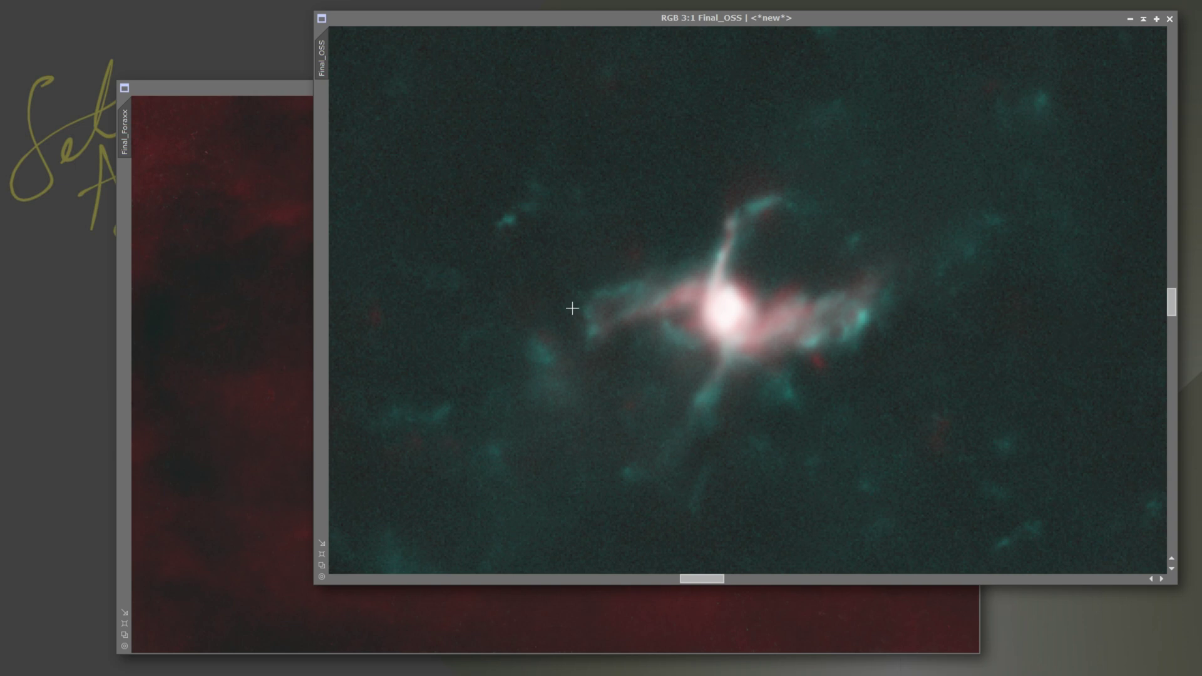
Bring the Final_Foraxx window to the front, showing the dark-red field around the Red Spider Nebula
{"action": "left_click", "coordinate": [263, 341]}
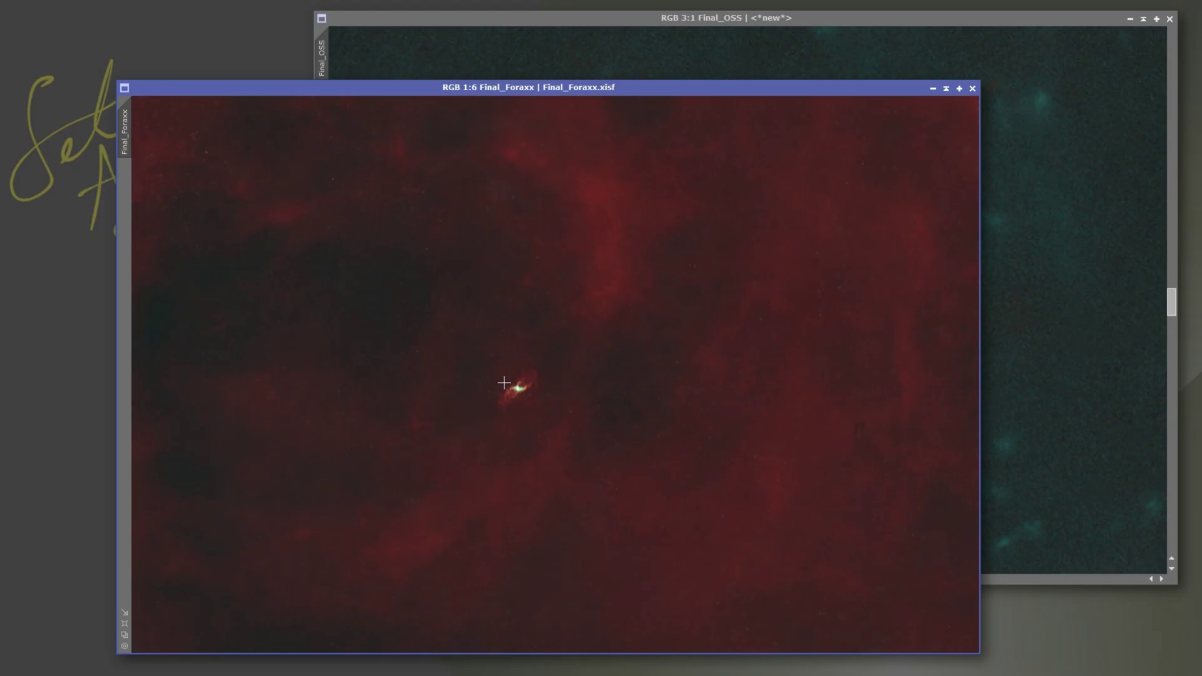
Zoom in and out on the Red Spider Nebula in the starless Foraxx image
{"action": "scroll", "coordinate": [520, 392], "scroll_direction": "up", "scroll_amount": 6}
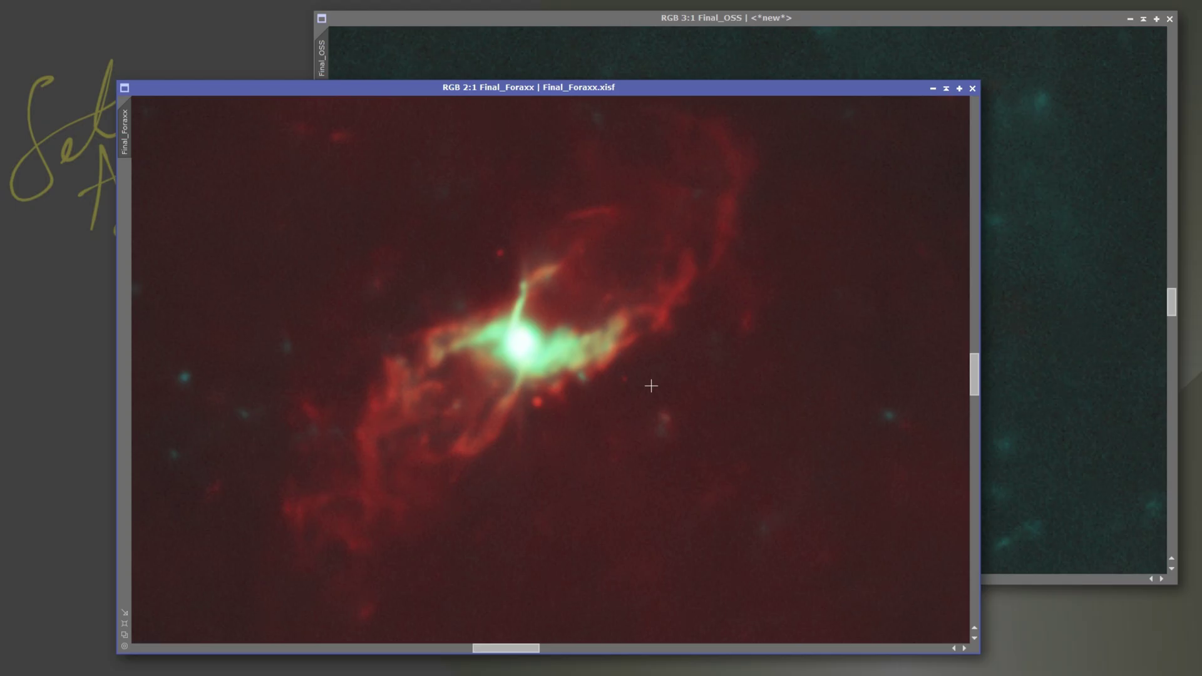
{"action": "scroll", "coordinate": [649, 384], "scroll_direction": "down", "scroll_amount": 6}
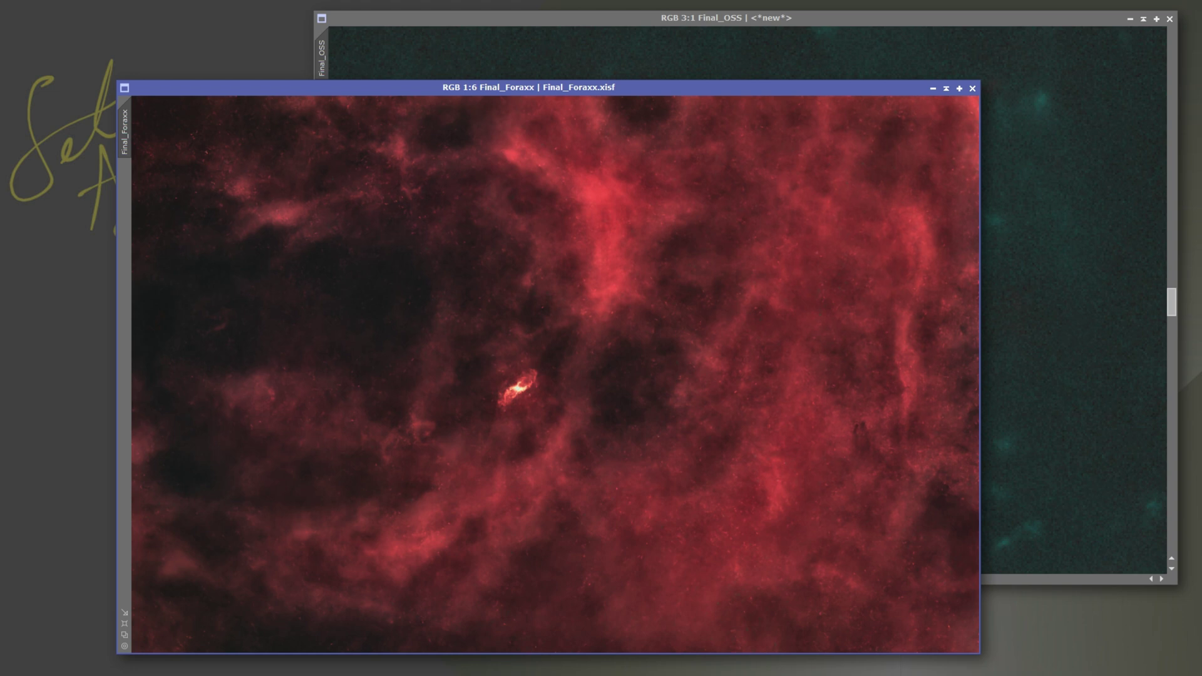
{"action": "scroll", "coordinate": [518, 406], "scroll_direction": "up", "scroll_amount": 5}
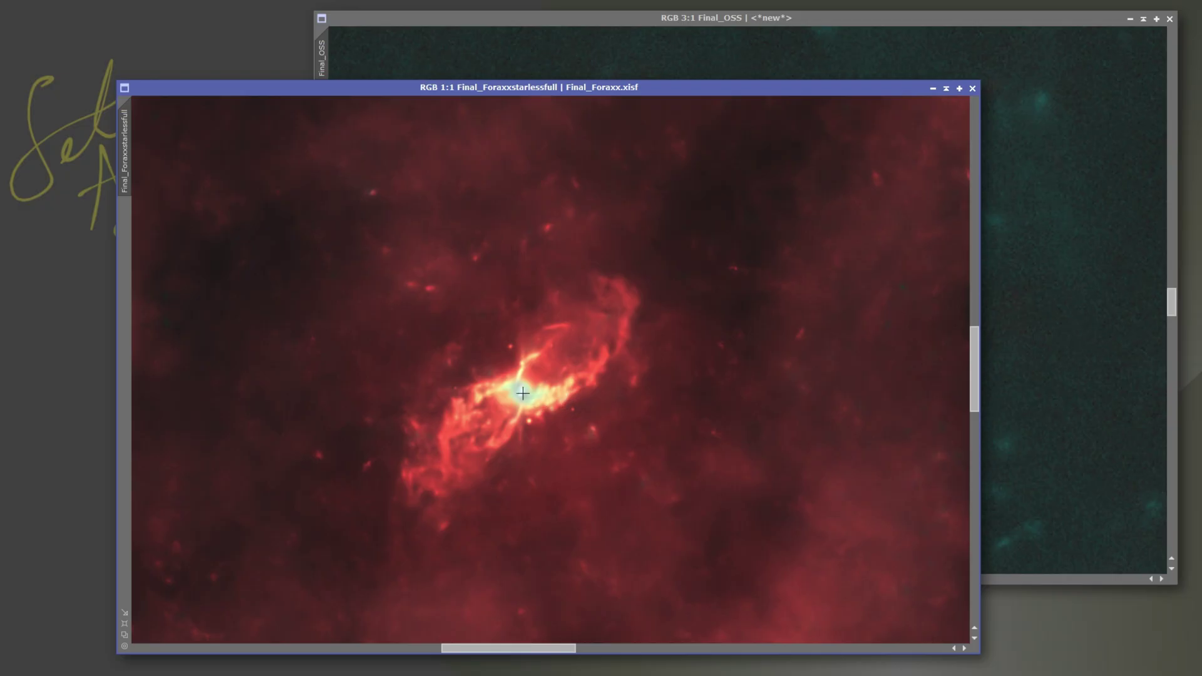
{"action": "scroll", "coordinate": [520, 396], "scroll_direction": "up", "scroll_amount": 6}
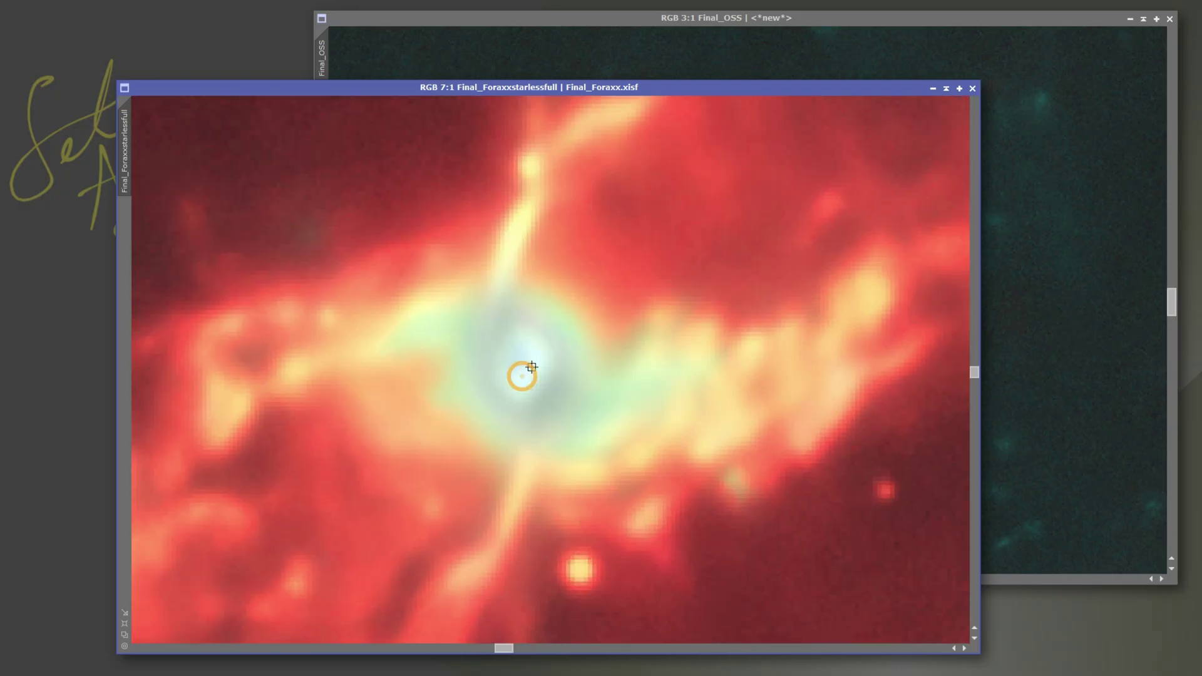
{"action": "left_click", "coordinate": [503, 354]}
{"action": "left_click_drag", "start_coordinate": [504, 355], "coordinate": [544, 362]}
{"action": "scroll", "coordinate": [519, 379], "scroll_direction": "down", "scroll_amount": 6}
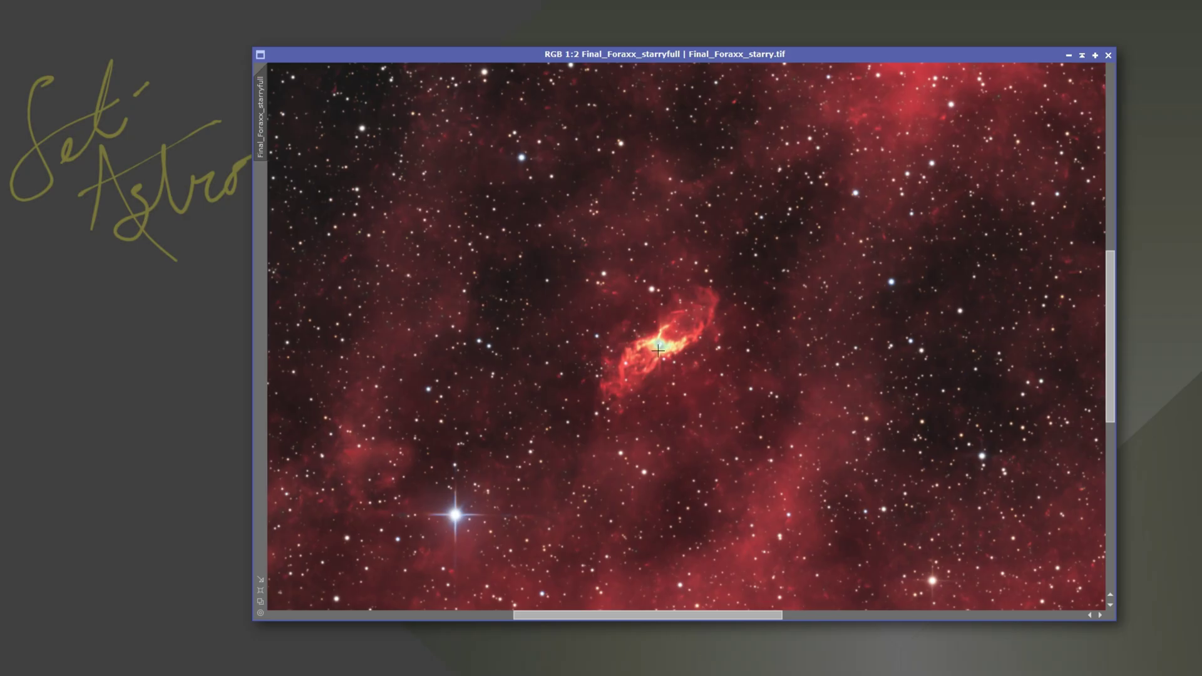
Zoom in on the nebula in the starry Final_Foraxx_starry.tif image
{"action": "scroll", "coordinate": [658, 351], "scroll_direction": "up", "scroll_amount": 1}
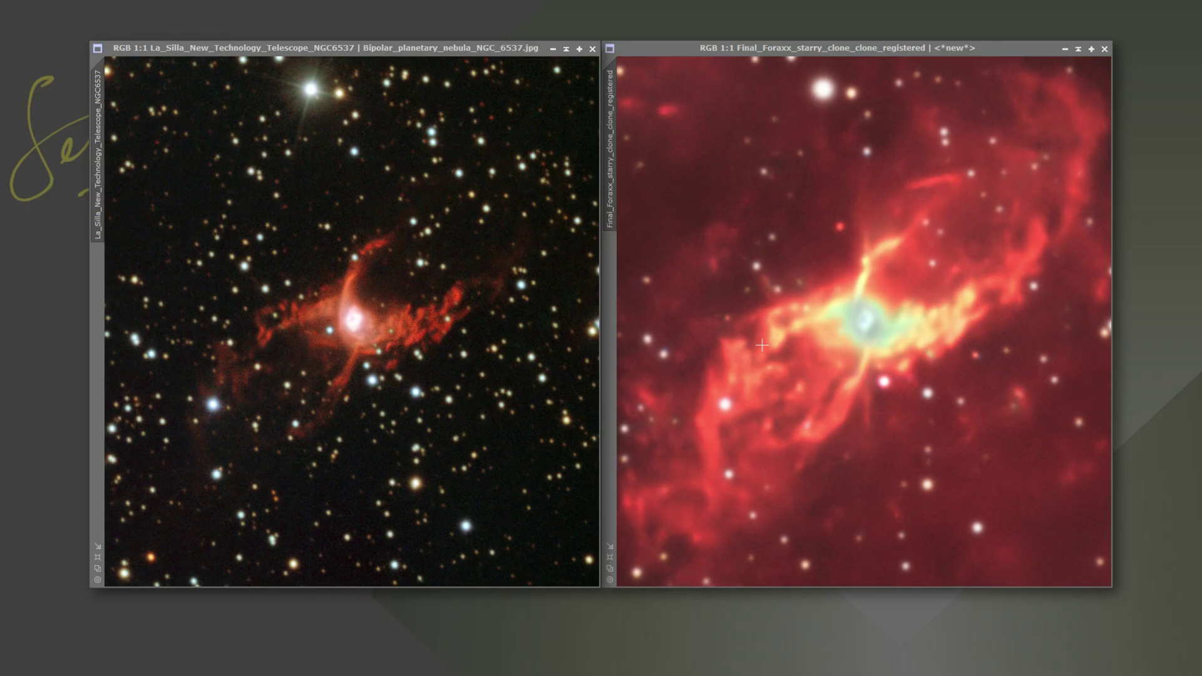
Check pixel values in the registered Foraxx copy and stack its window over the La Silla image
{"action": "left_click_drag", "start_coordinate": [902, 339], "coordinate": [859, 317]}
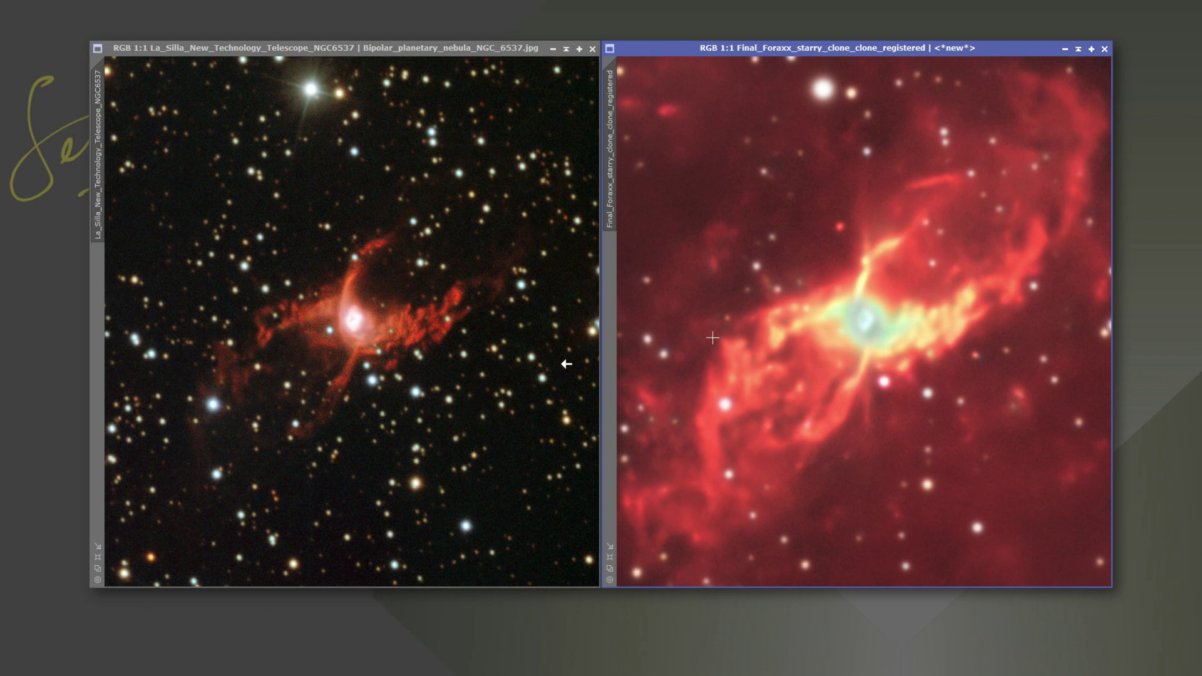
{"action": "left_click_drag", "start_coordinate": [717, 49], "coordinate": [511, 62]}
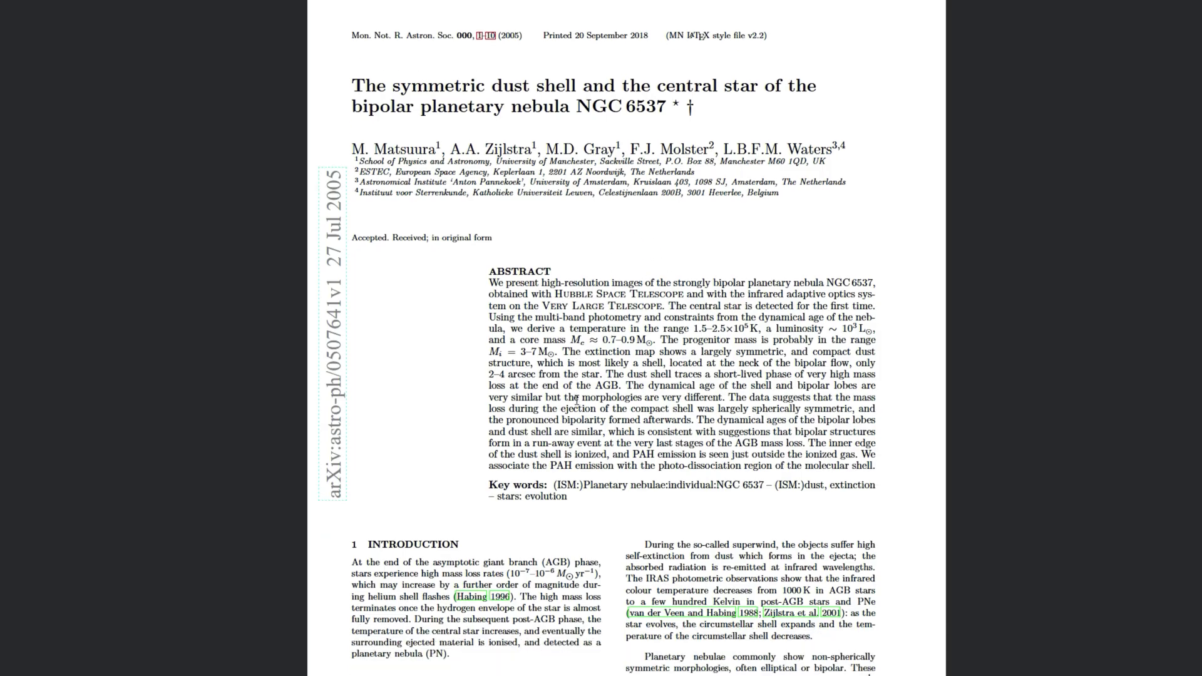
Scroll the NGC 6537 paper through the introduction to Table 1's HST observation log
{"action": "scroll", "coordinate": [577, 405], "scroll_direction": "down", "scroll_amount": 3}
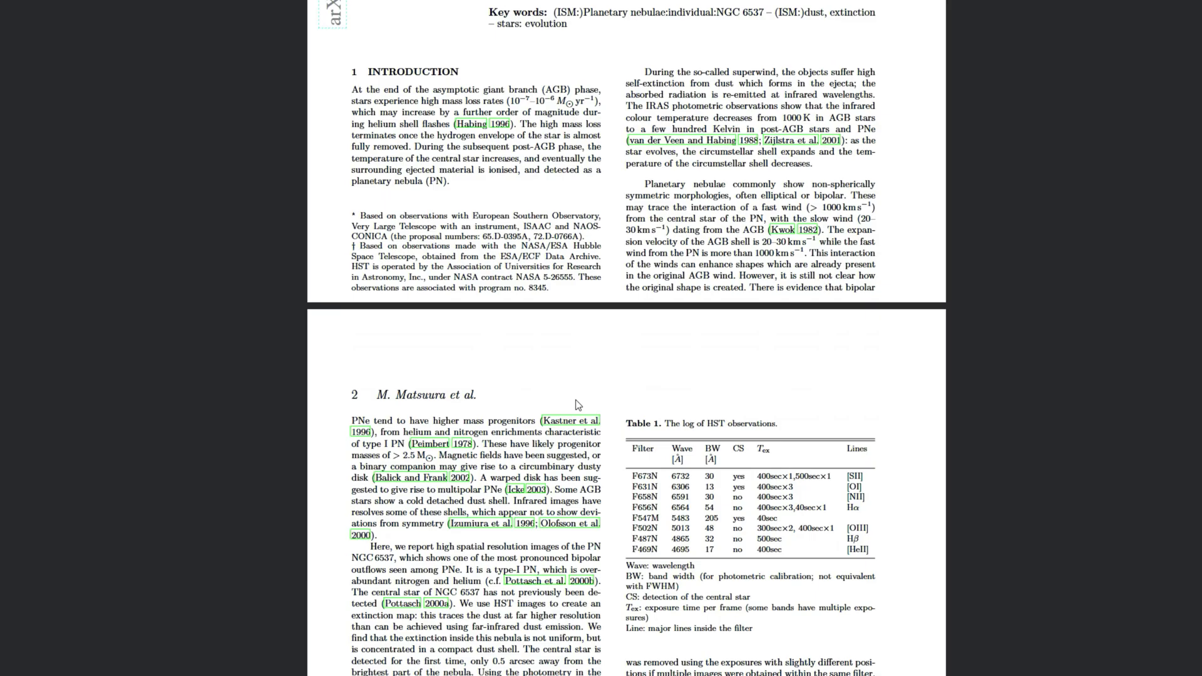
{"action": "scroll", "coordinate": [577, 404], "scroll_direction": "down", "scroll_amount": 10}
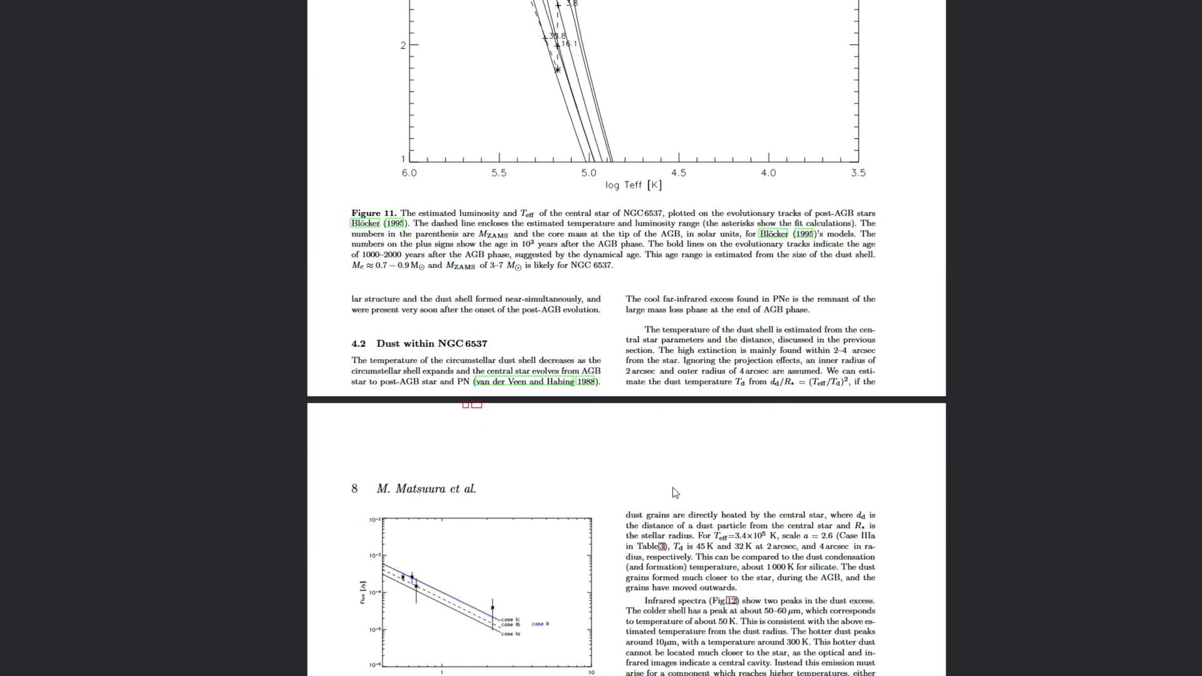
Scroll the paper to page 8 to read Figure 10 and Table 3
{"action": "scroll", "coordinate": [677, 493], "scroll_direction": "down", "scroll_amount": 4}
{"action": "scroll", "coordinate": [697, 413], "scroll_direction": "down", "scroll_amount": 2}
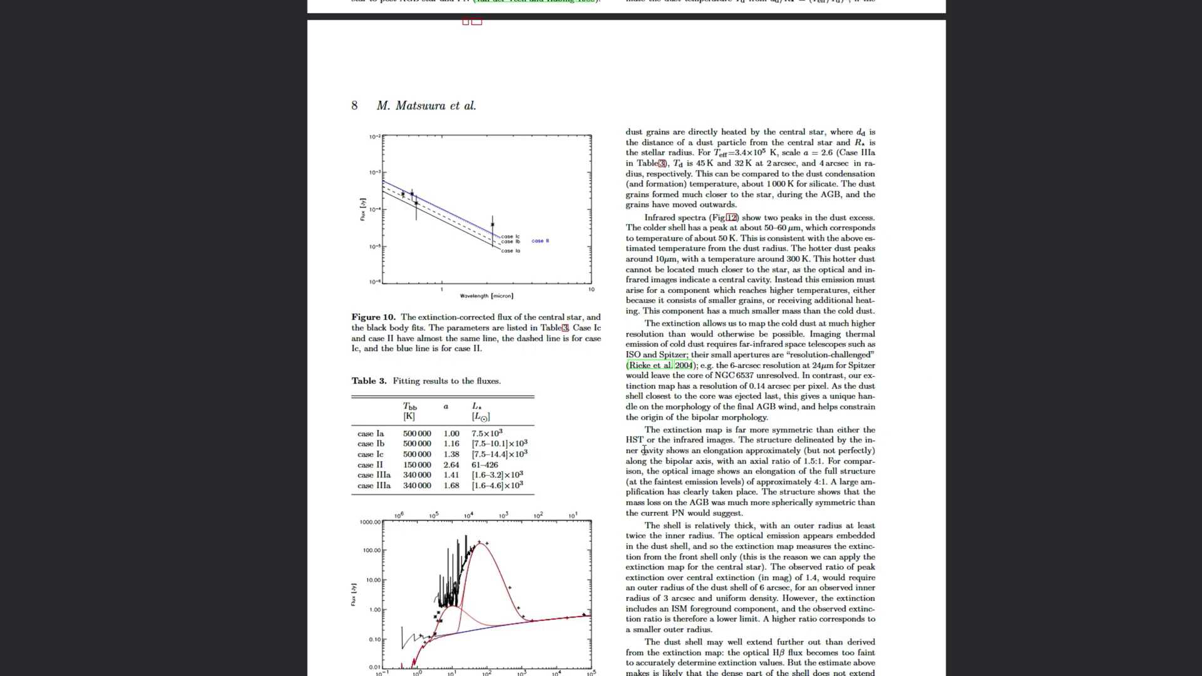
{"action": "scroll", "coordinate": [645, 449], "scroll_direction": "up", "scroll_amount": 3}
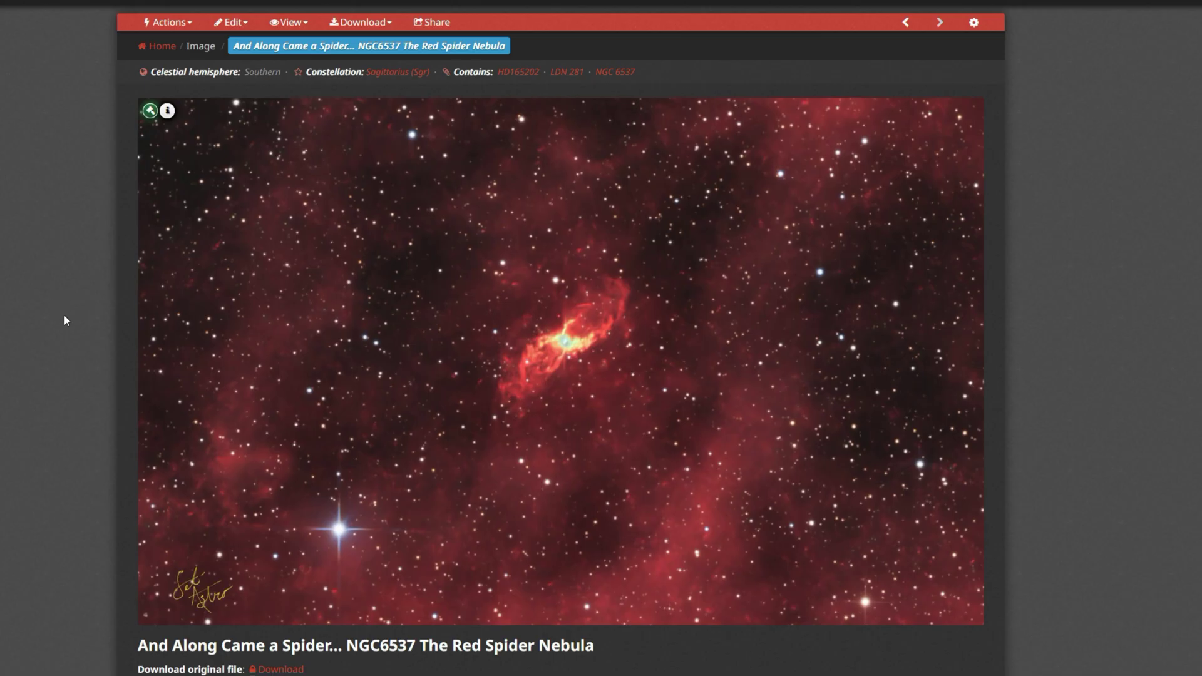
Scroll the Red Spider post past Acquisition details and Description videos to the core-size image and Comments
{"action": "mouse_move", "coordinate": [549, 346]}
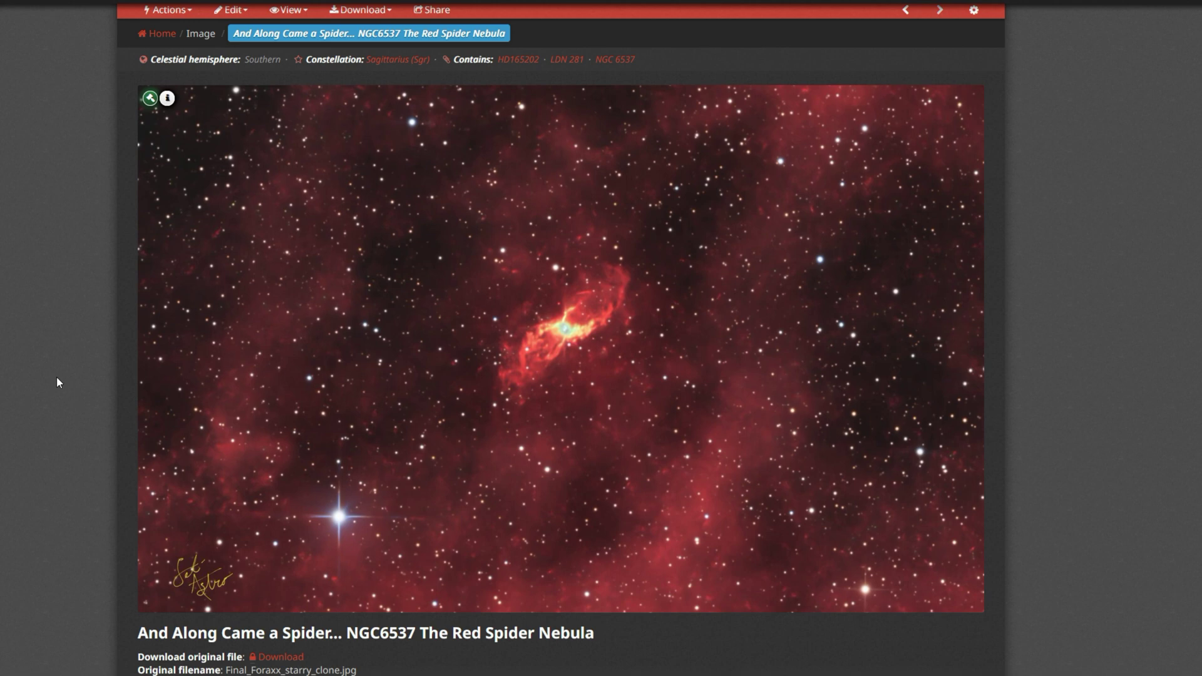
{"action": "scroll", "coordinate": [56, 382], "scroll_direction": "down", "scroll_amount": 10}
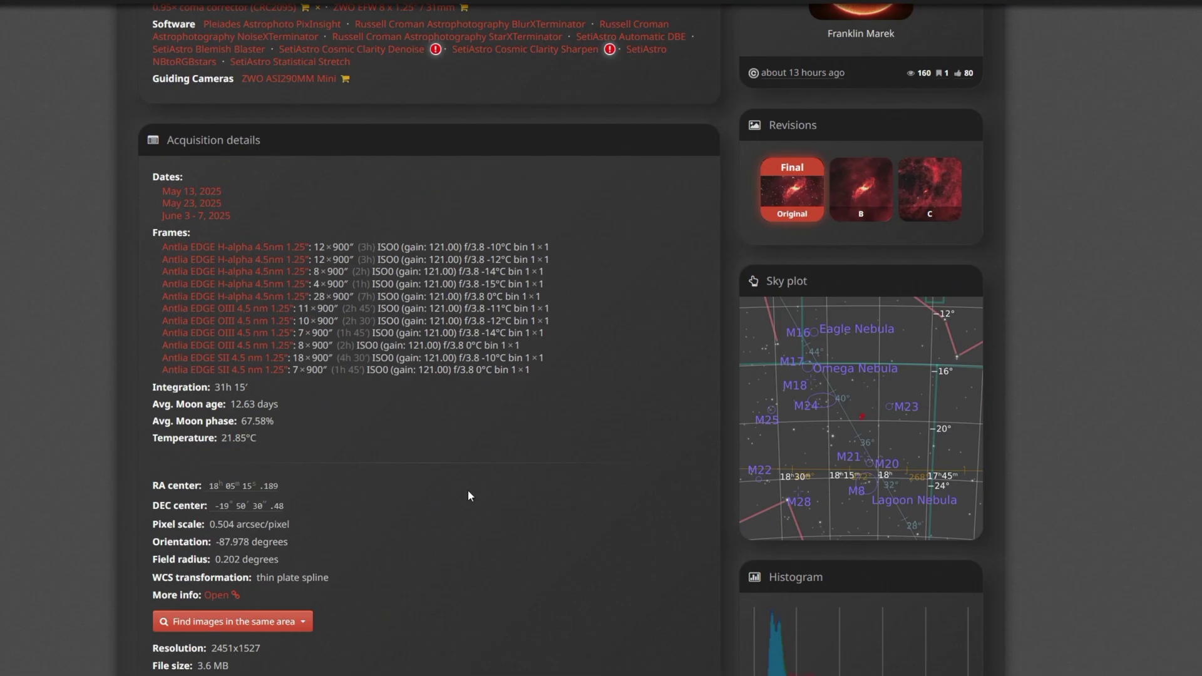
{"action": "mouse_move", "coordinate": [936, 187]}
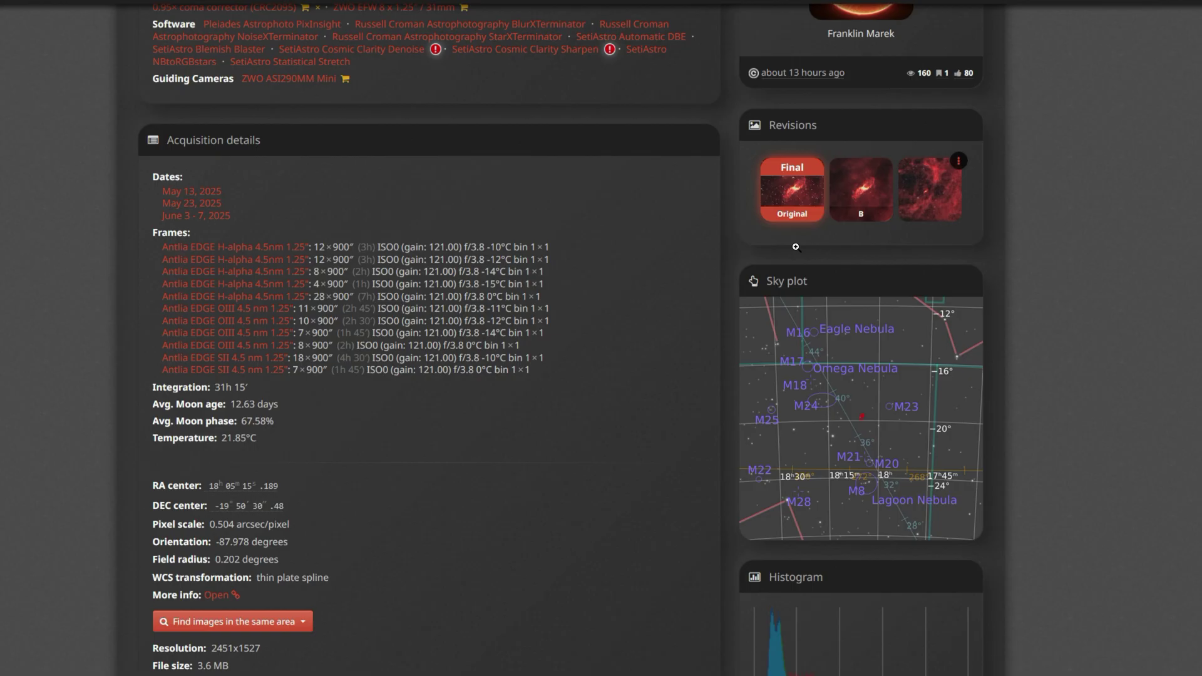
{"action": "scroll", "coordinate": [547, 404], "scroll_direction": "down", "scroll_amount": 9}
{"action": "scroll", "coordinate": [546, 411], "scroll_direction": "down", "scroll_amount": 2}
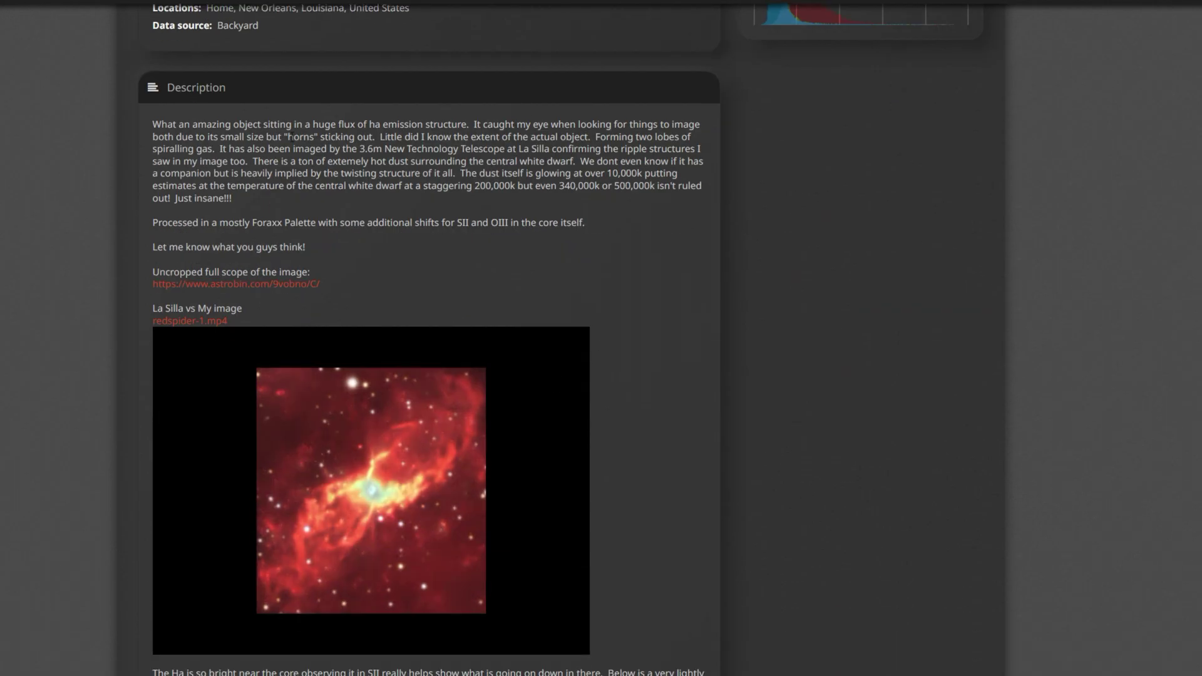
{"action": "scroll", "coordinate": [616, 316], "scroll_direction": "down", "scroll_amount": 1}
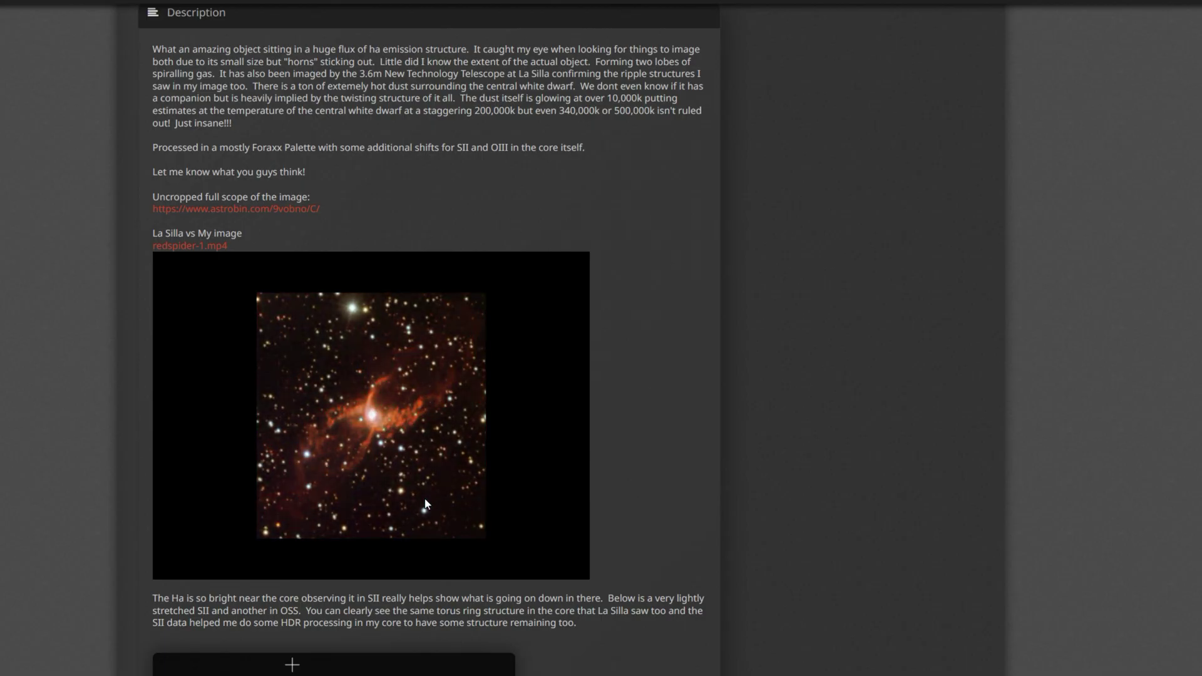
{"action": "scroll", "coordinate": [601, 491], "scroll_direction": "down", "scroll_amount": 10}
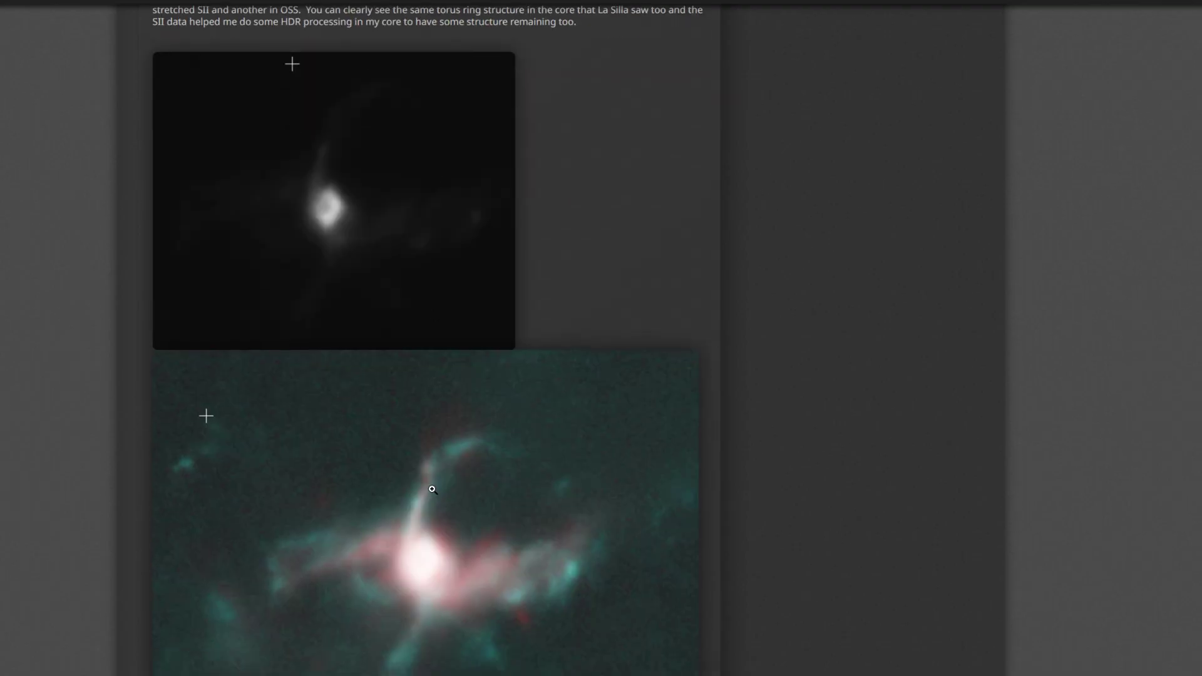
{"action": "scroll", "coordinate": [432, 490], "scroll_direction": "down", "scroll_amount": 1}
{"action": "scroll", "coordinate": [451, 474], "scroll_direction": "down", "scroll_amount": 11}
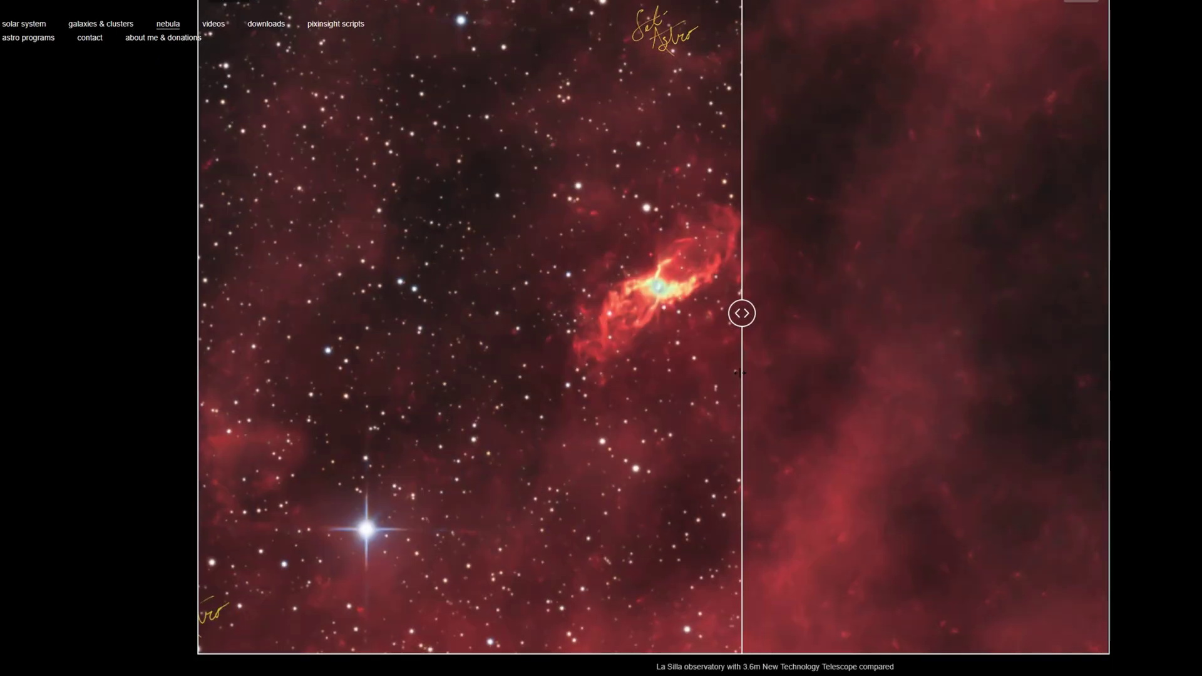
Sweep the slider between the two Red Spider versions, then scroll to the SII, OSS and core-size images
{"action": "left_click_drag", "start_coordinate": [740, 373], "coordinate": [534, 317]}
{"action": "scroll", "coordinate": [532, 317], "scroll_direction": "down", "scroll_amount": 4}
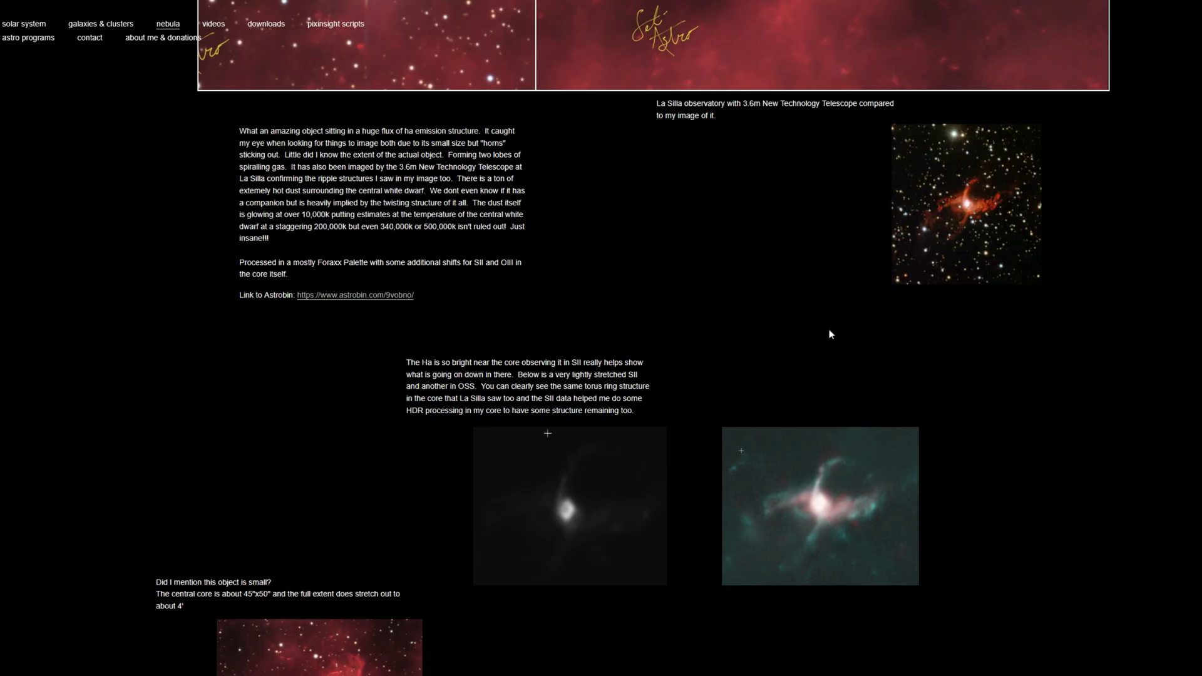
{"action": "scroll", "coordinate": [915, 244], "scroll_direction": "down", "scroll_amount": 4}
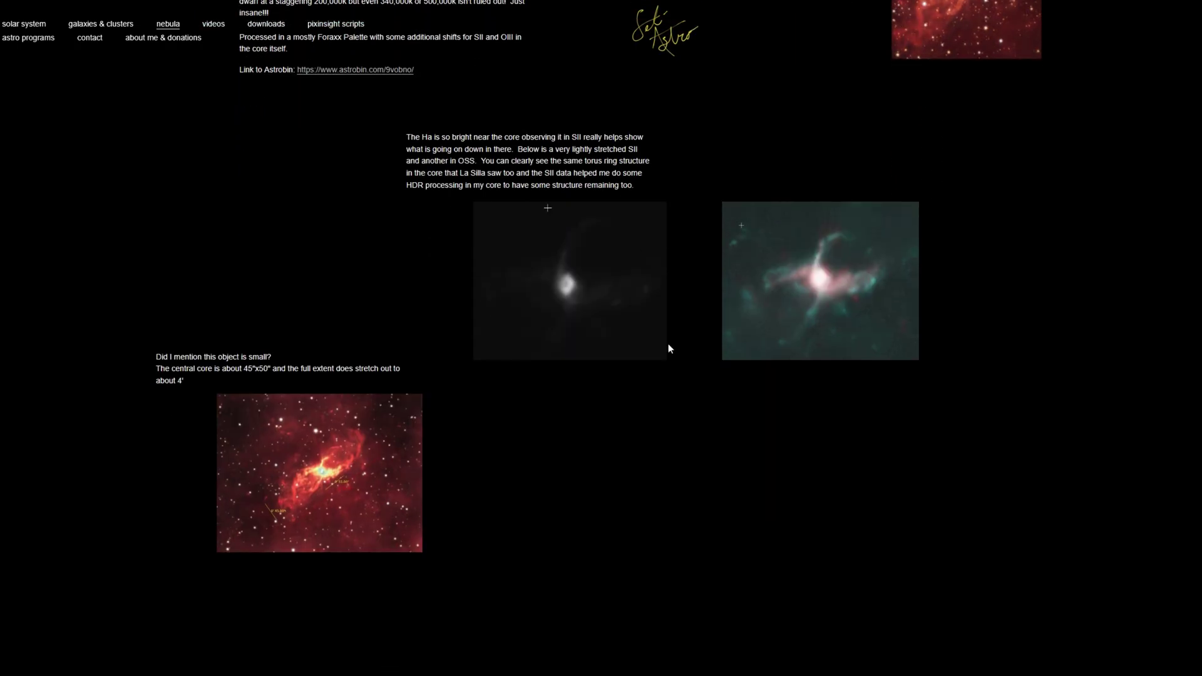